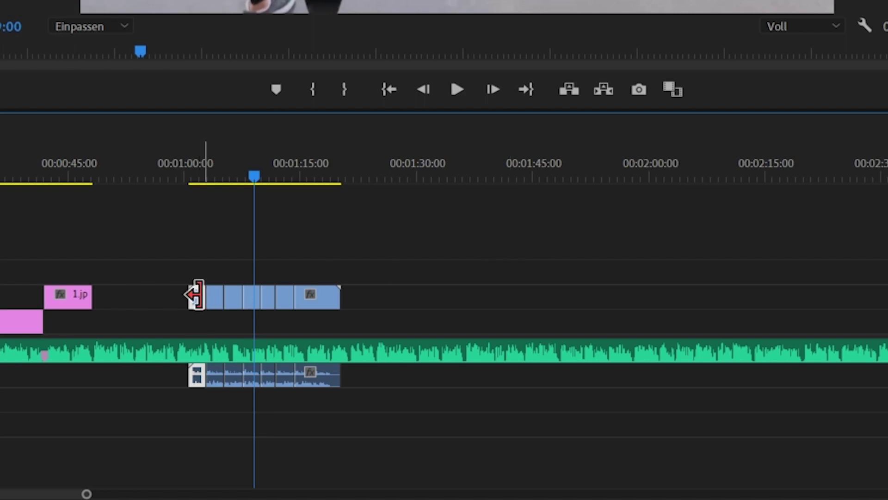
# Select the cut between two scene segments on the timeline.
pyautogui.click(251, 299)
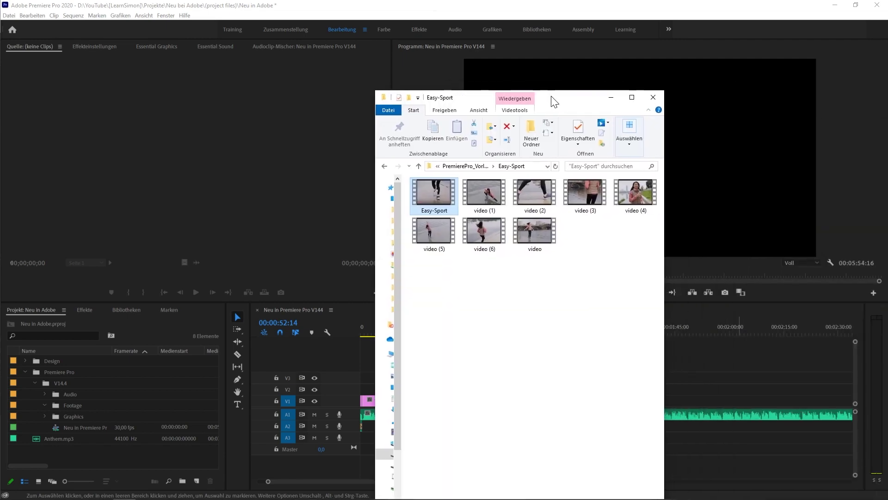
# Import Easy-Sport into the project and place it on the timeline around 01:00.
pyautogui.moveTo(428, 193); pyautogui.dragTo(88, 409)
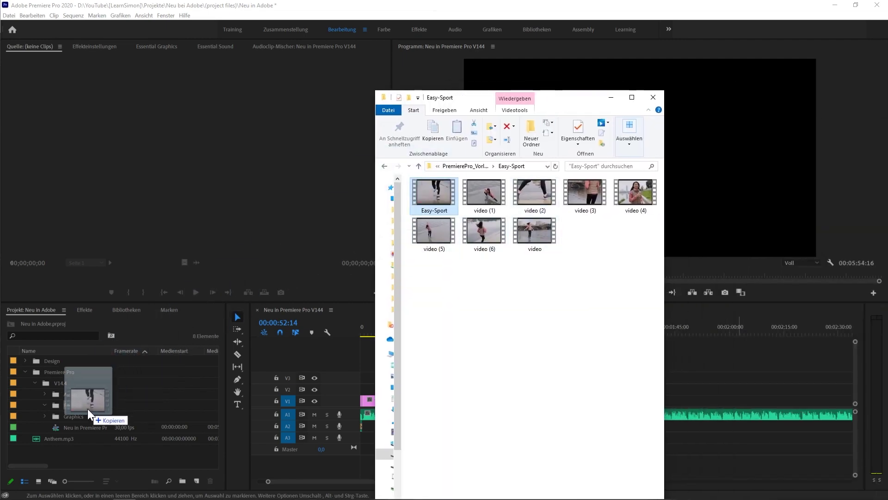
pyautogui.click(65, 406)
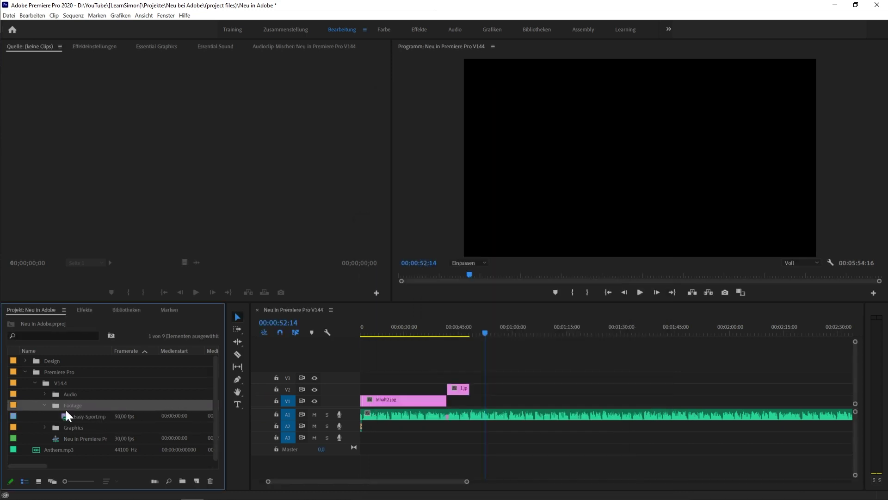
pyautogui.click(64, 416)
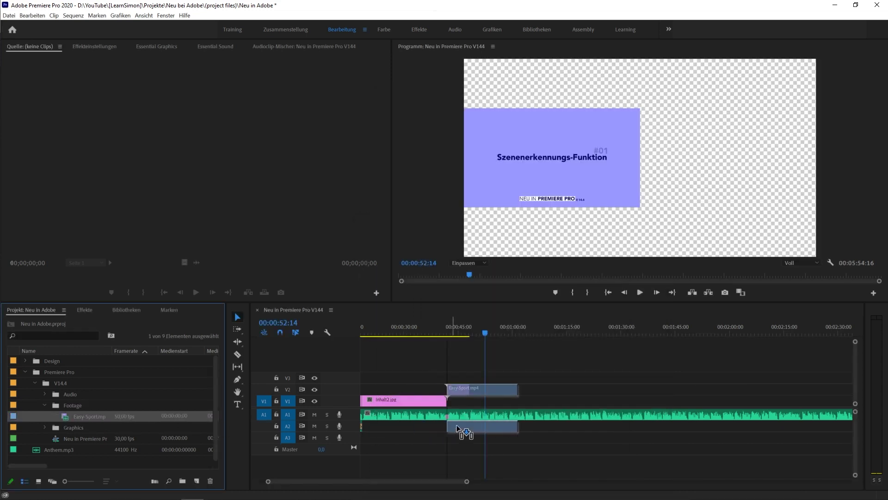
pyautogui.moveTo(65, 416); pyautogui.dragTo(516, 426)
# Run Szenenbearbeitungs-Erkennung on the Easy-Sport clip to split it at scene changes.
pyautogui.click(546, 332)
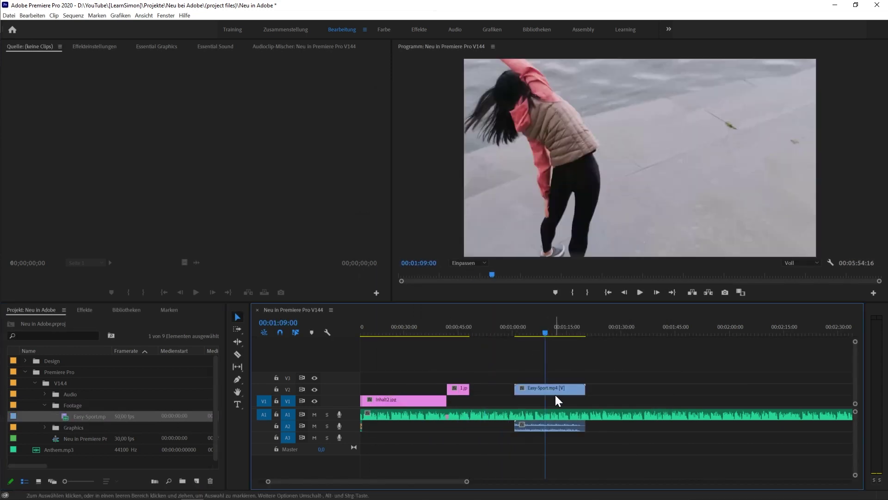
pyautogui.click(553, 390)
pyautogui.rightClick(555, 391)
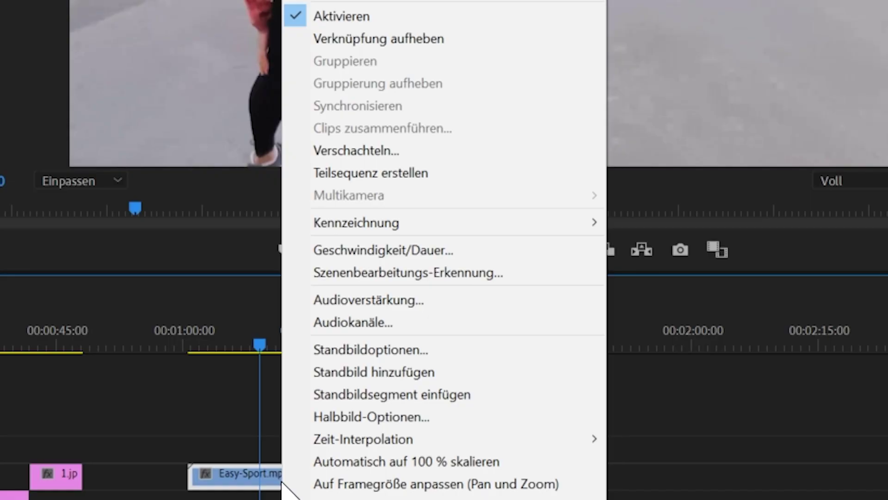
pyautogui.click(468, 280)
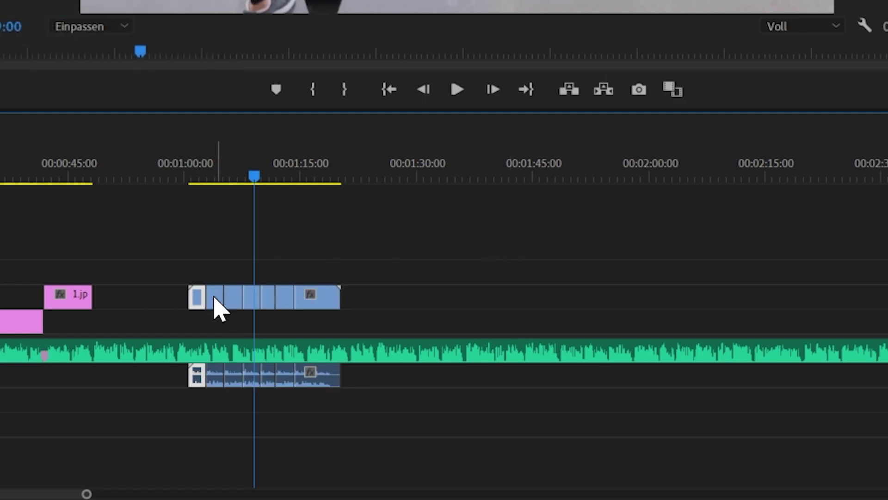
# Select the split scene segments and enable creating a bin of per-cut clip copies.
pyautogui.click(232, 300)
pyautogui.click(251, 298)
pyautogui.click(267, 298)
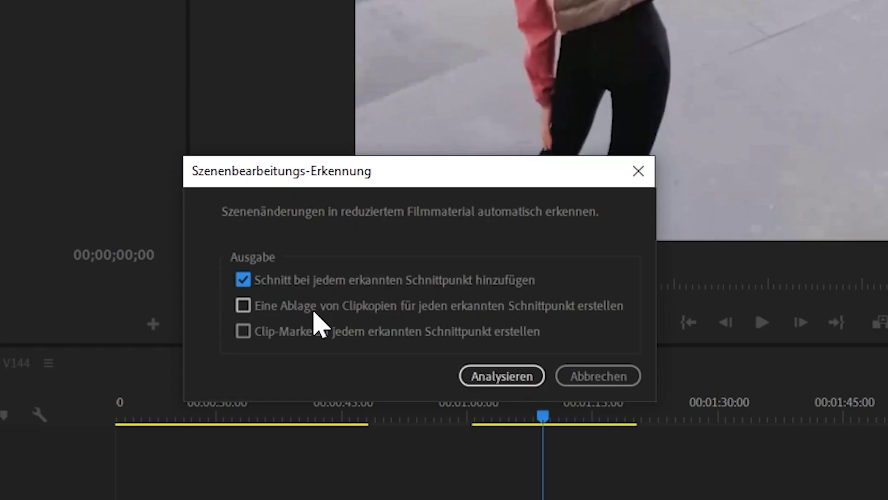
pyautogui.click(314, 308)
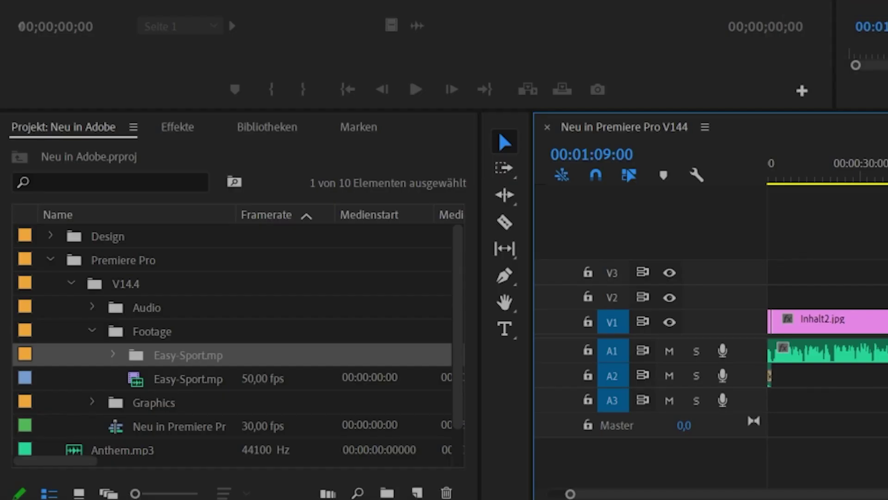
# Expand the Easy-Sport bin and load its first scene clip into the Source monitor.
pyautogui.click(112, 354)
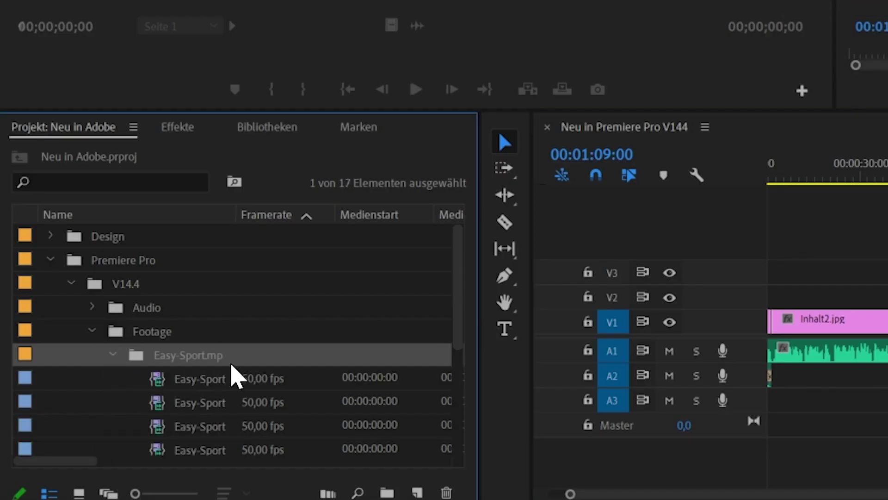
pyautogui.scroll(-3, 231, 370)
pyautogui.doubleClick(181, 310)
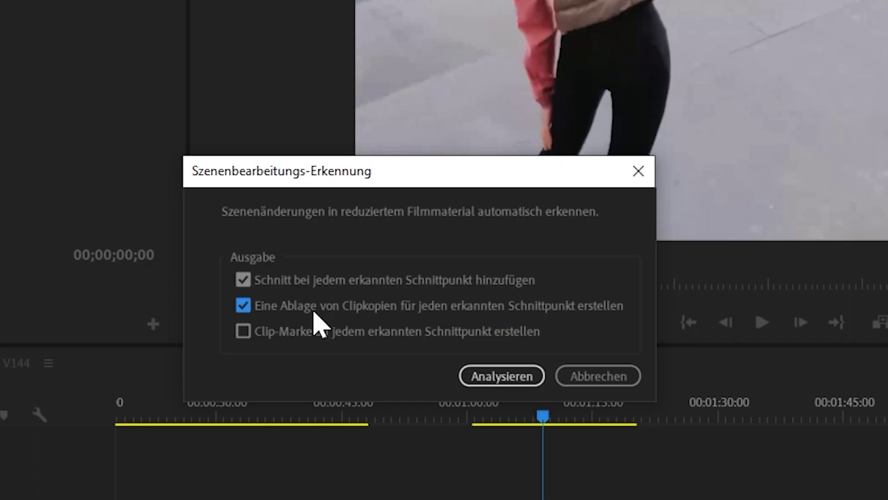
# Tick 'Clip-Marke an jedem erkannten Schnittpunkt erstellen' so each detected cut gets a marker.
pyautogui.click(298, 334)
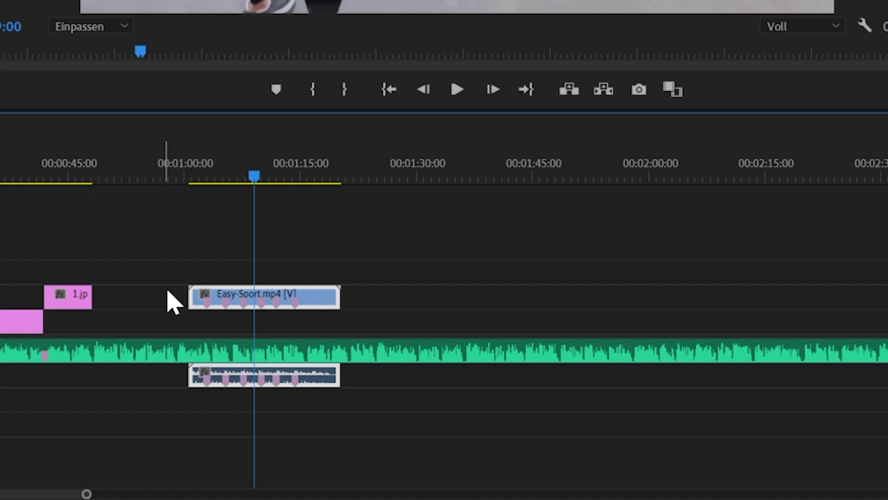
pyautogui.scroll(4, 297, 318)
# Razor-cut Easy-Sport at its first three scene markers, then select the long final segment.
pyautogui.moveTo(216, 176); pyautogui.dragTo(199, 177)
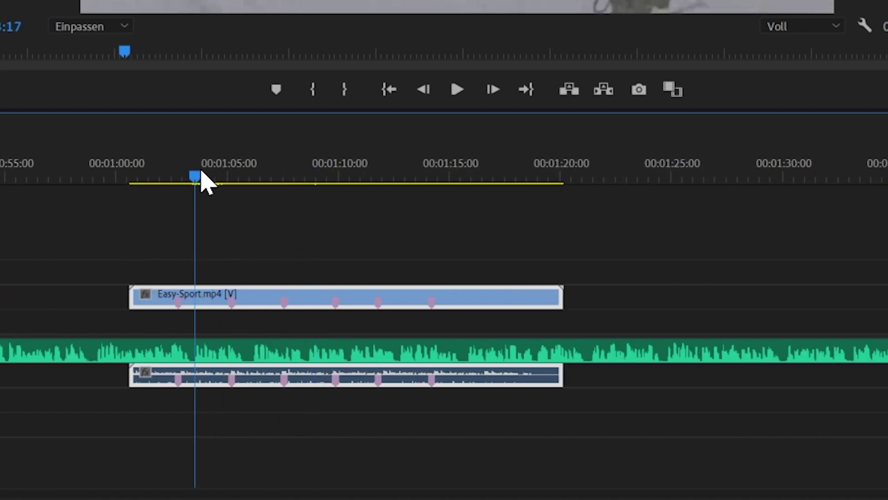
pyautogui.press('c')
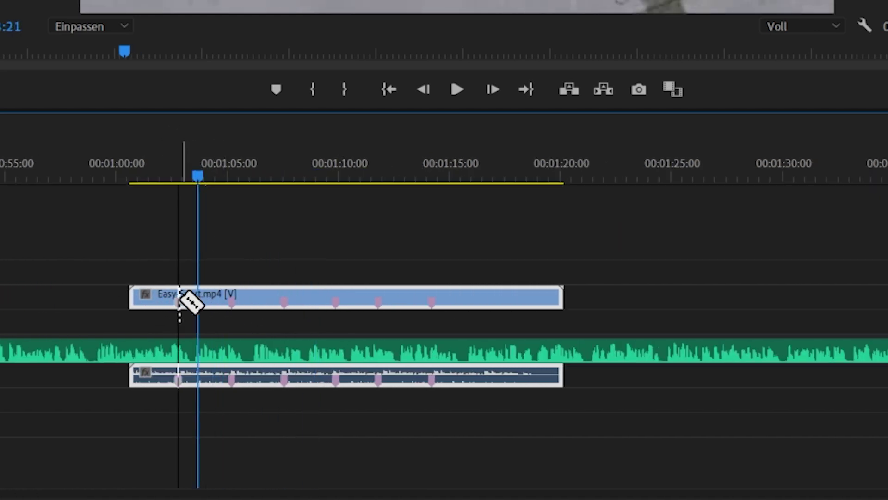
pyautogui.click(179, 301)
pyautogui.click(231, 301)
pyautogui.click(284, 301)
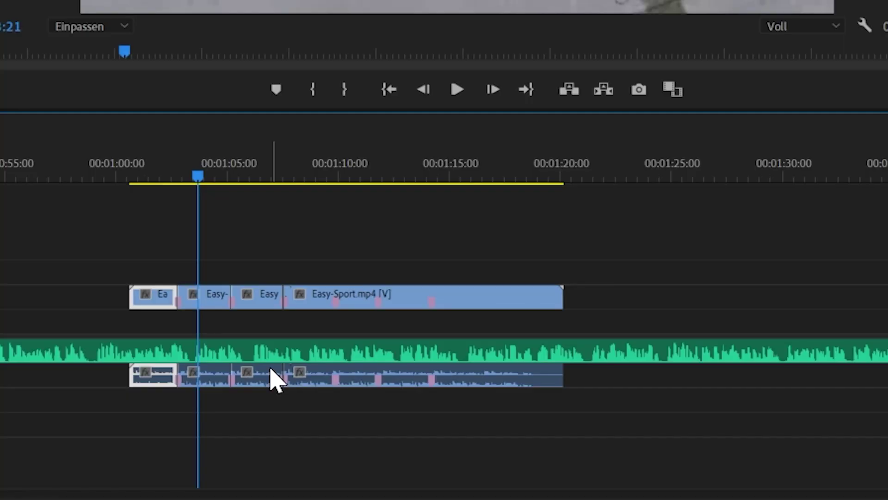
pyautogui.click(271, 372)
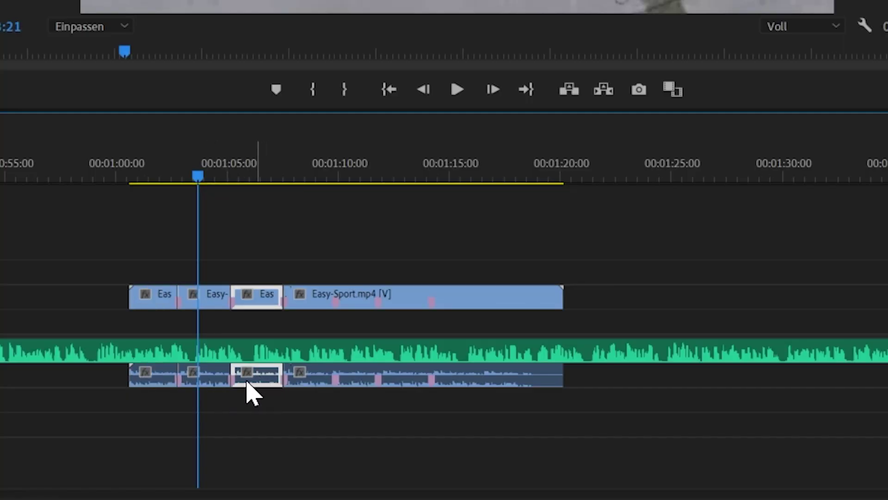
pyautogui.click(350, 380)
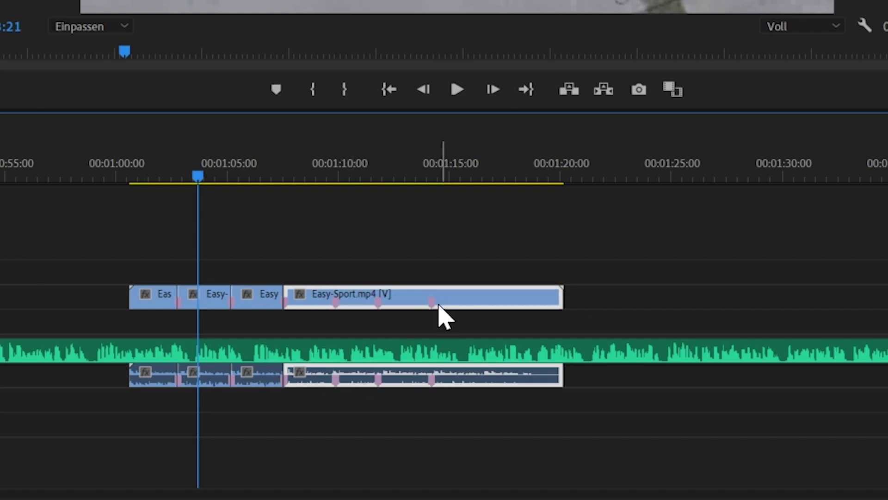
# Unlink the segment's audio from its video and razor-cut the video at two points.
pyautogui.rightClick(440, 306)
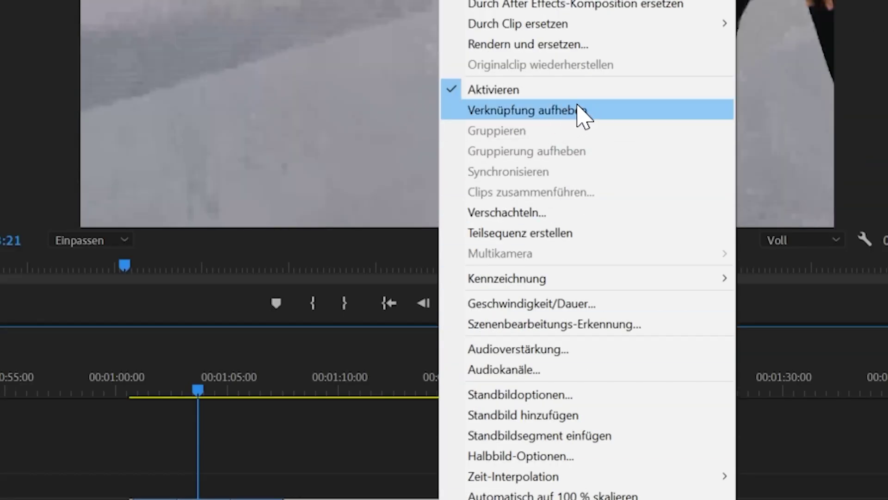
pyautogui.click(579, 115)
pyautogui.press('c')
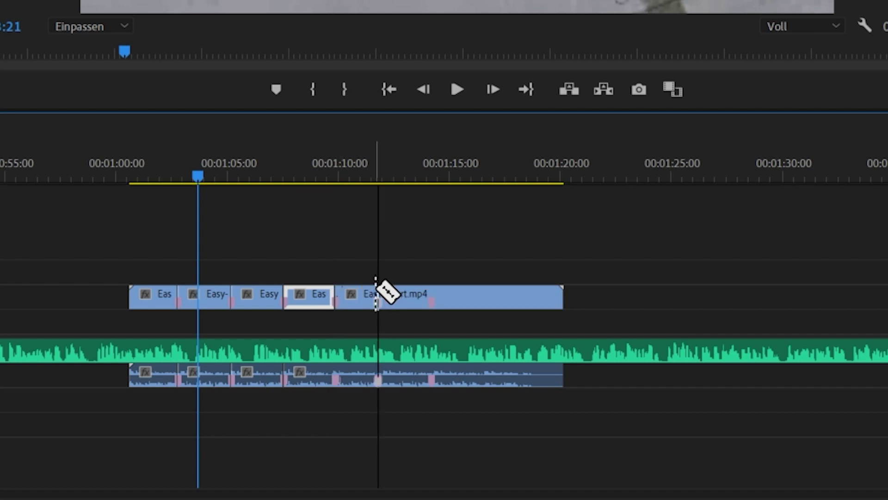
pyautogui.click(377, 294)
pyautogui.click(431, 293)
pyautogui.press('v')
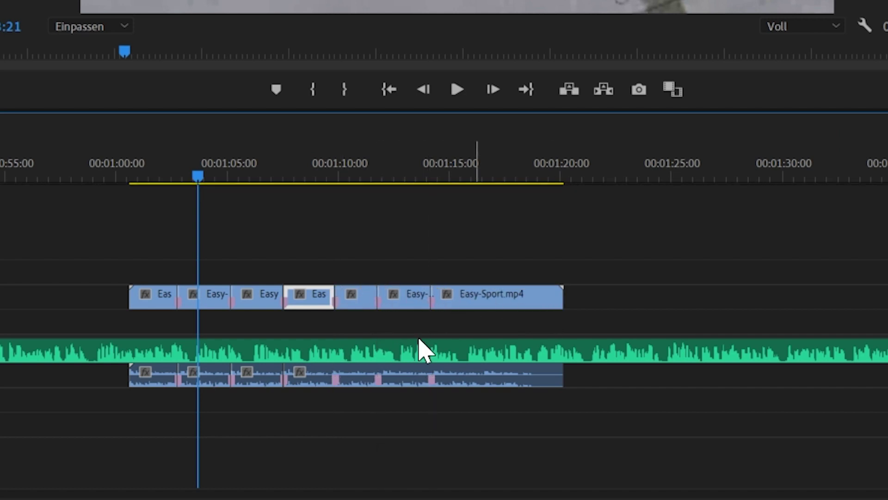
# Select the unlinked audio clip and the newly cut Easy-Sport video pieces.
pyautogui.click(527, 451)
pyautogui.click(366, 380)
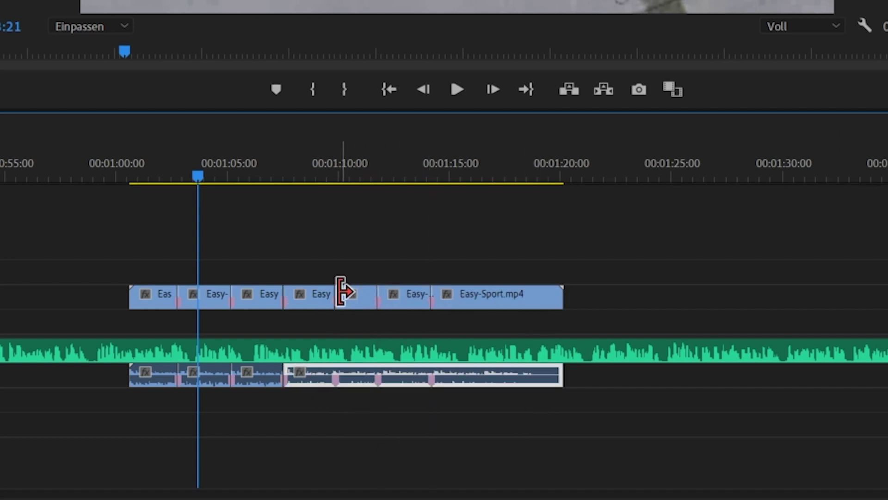
pyautogui.click(355, 297)
pyautogui.click(475, 302)
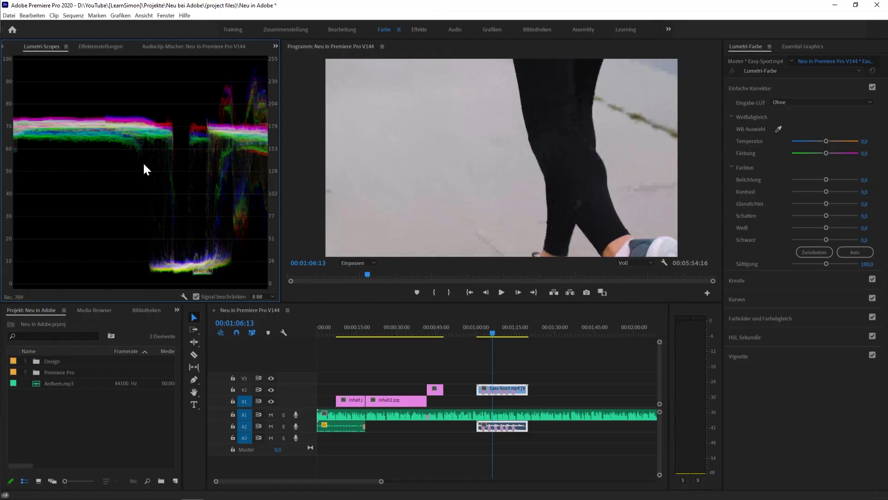
# Set the Lumetri scope colour space to Rec. 2100 HLG and add video (1).mp4 on V2 near 1:30.
pyautogui.rightClick(192, 240)
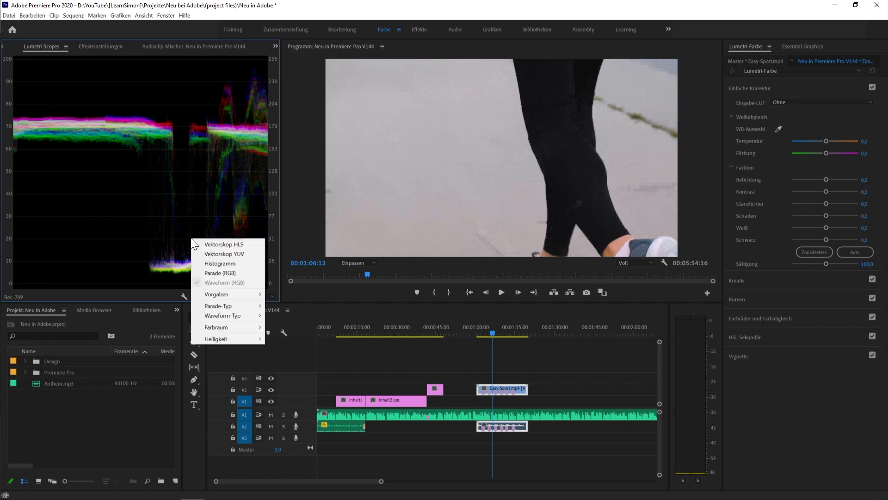
pyautogui.moveTo(238, 325)
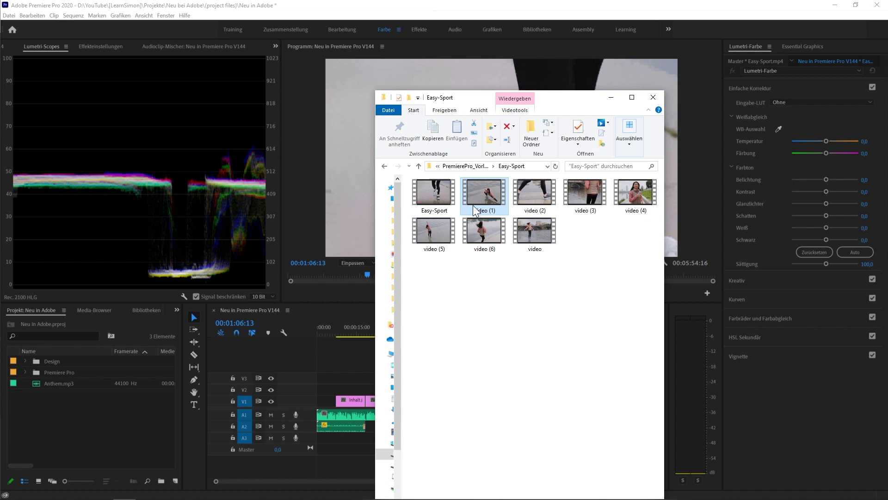
pyautogui.moveTo(191, 312); pyautogui.dragTo(87, 422)
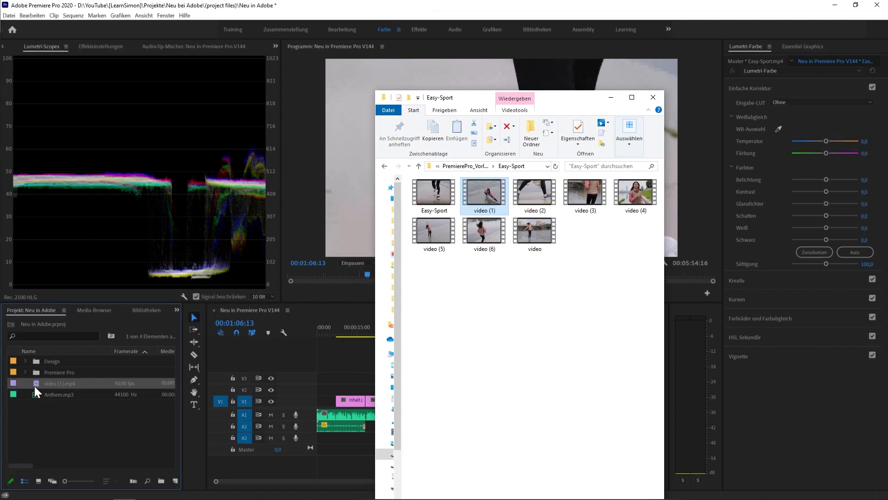
pyautogui.moveTo(36, 384)
pyautogui.mouseDown()
pyautogui.moveTo(410, 419)
pyautogui.moveTo(558, 390)
pyautogui.mouseUp()
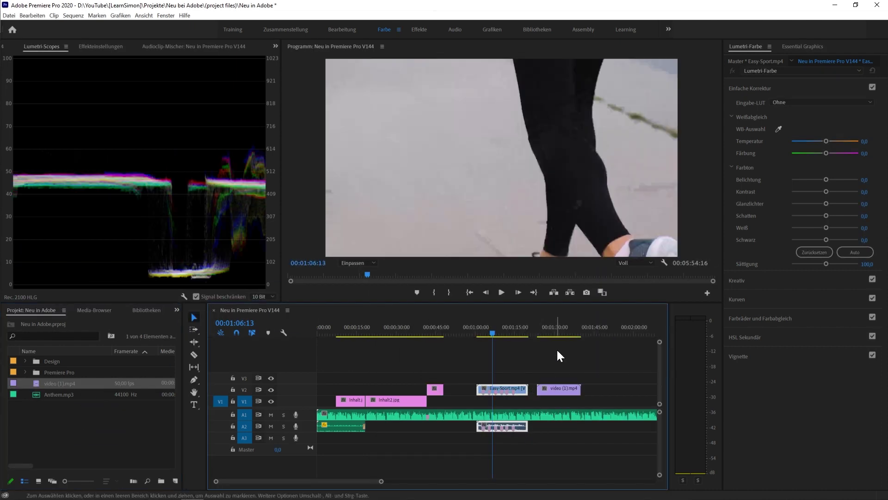
pyautogui.click(561, 392)
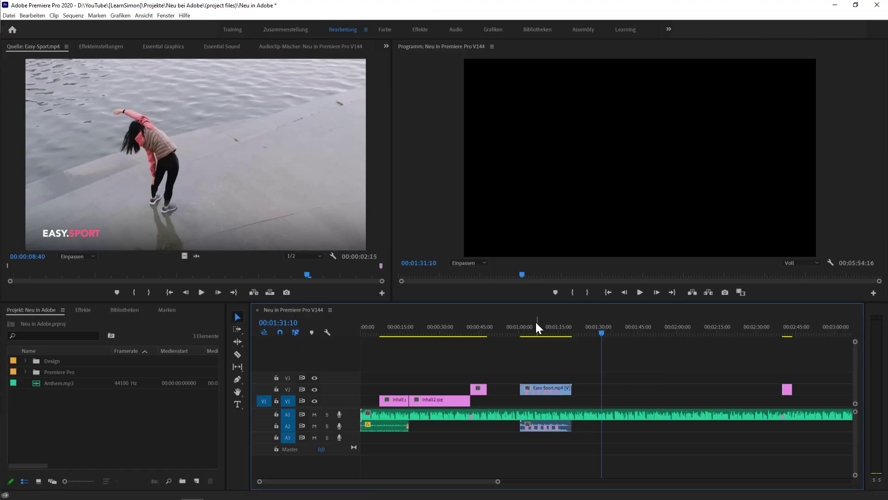
# Open Export Settings for the sequence at 00:01:06:08 and enable Proxys verwenden.
pyautogui.click(535, 323)
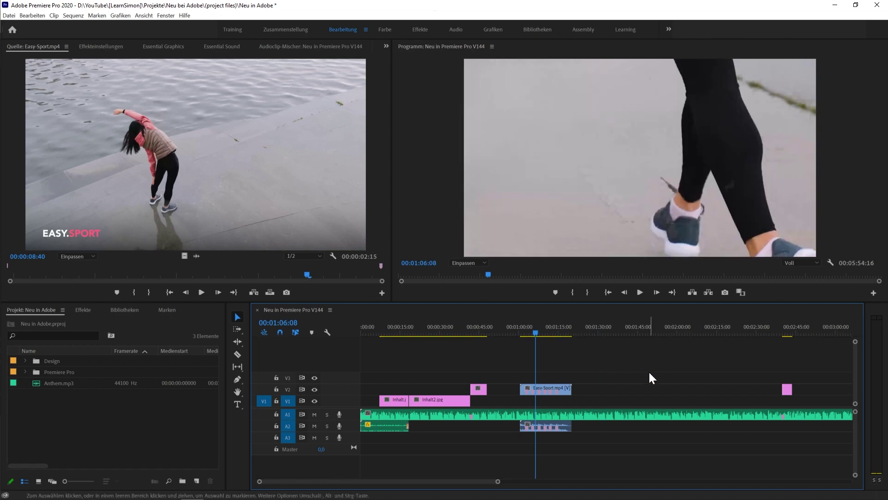
pyautogui.hotkey('ctrl', 'm')
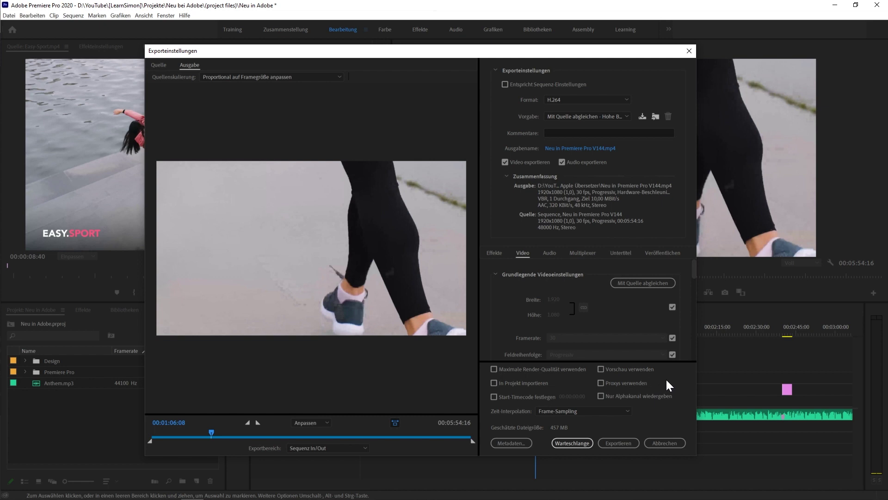
pyautogui.click(600, 383)
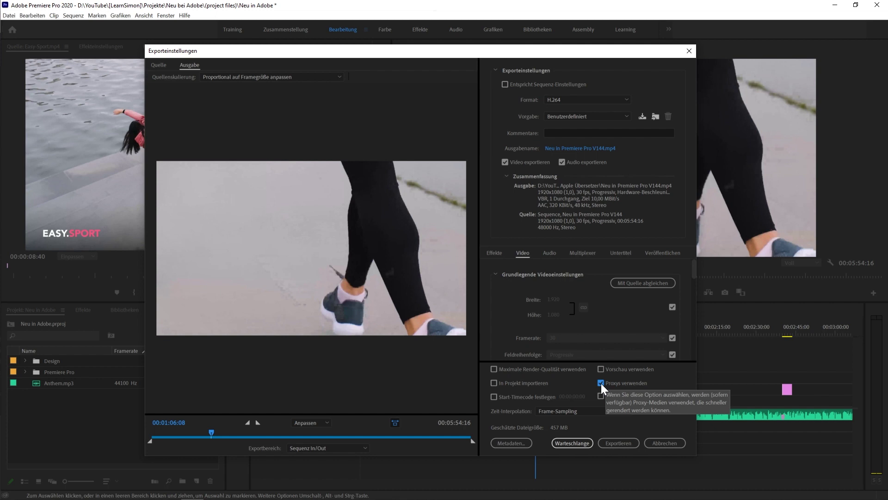
# Queue the H.264 export in Media Encoder and reopen the queued item's export settings.
pyautogui.click(577, 442)
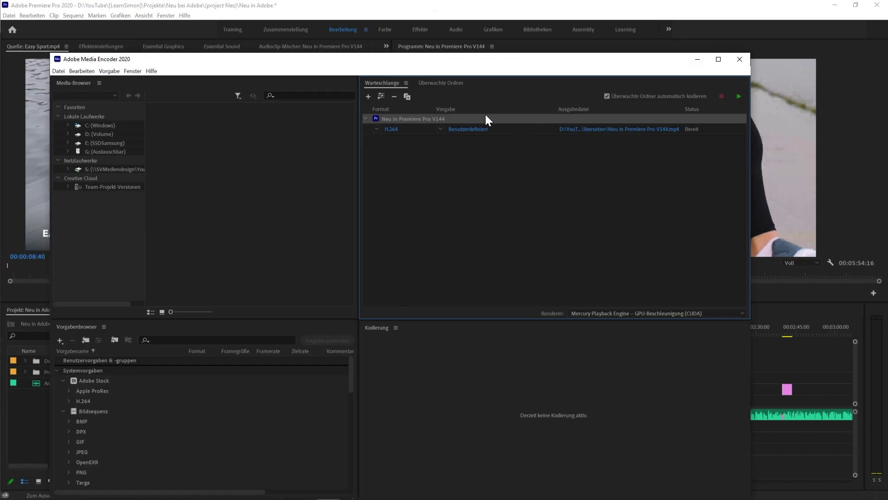
pyautogui.click(477, 129)
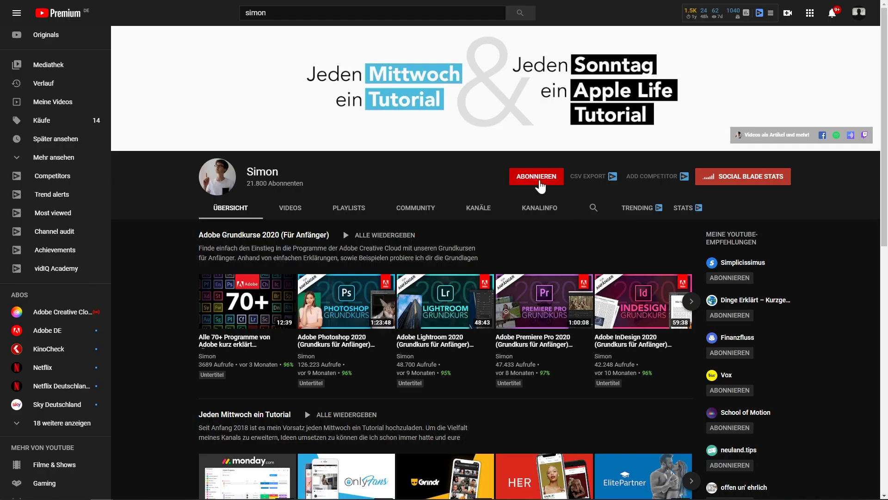
# Subscribe to the tutorial channel and set its notification bell to Alle.
pyautogui.click(540, 183)
pyautogui.click(557, 178)
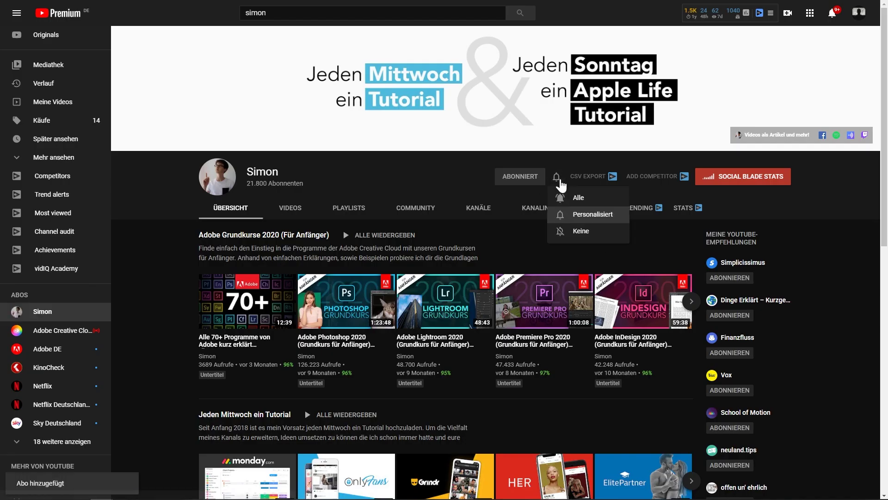
pyautogui.click(591, 203)
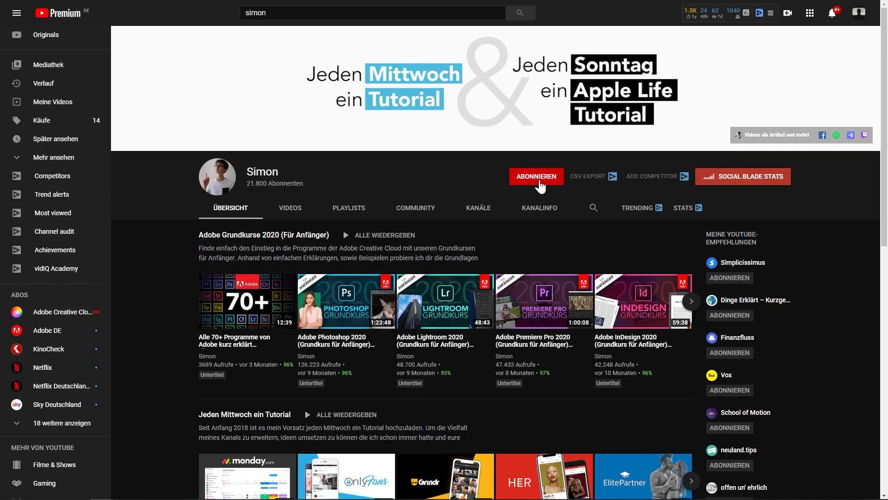
pyautogui.click(539, 183)
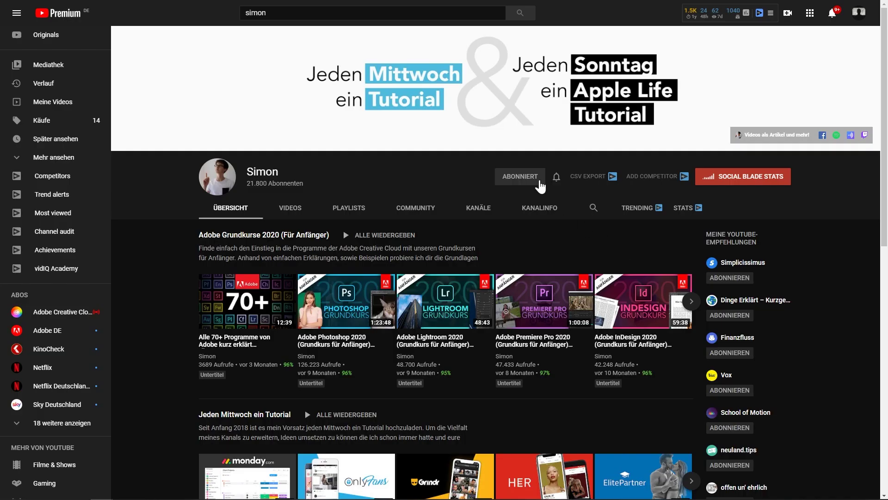